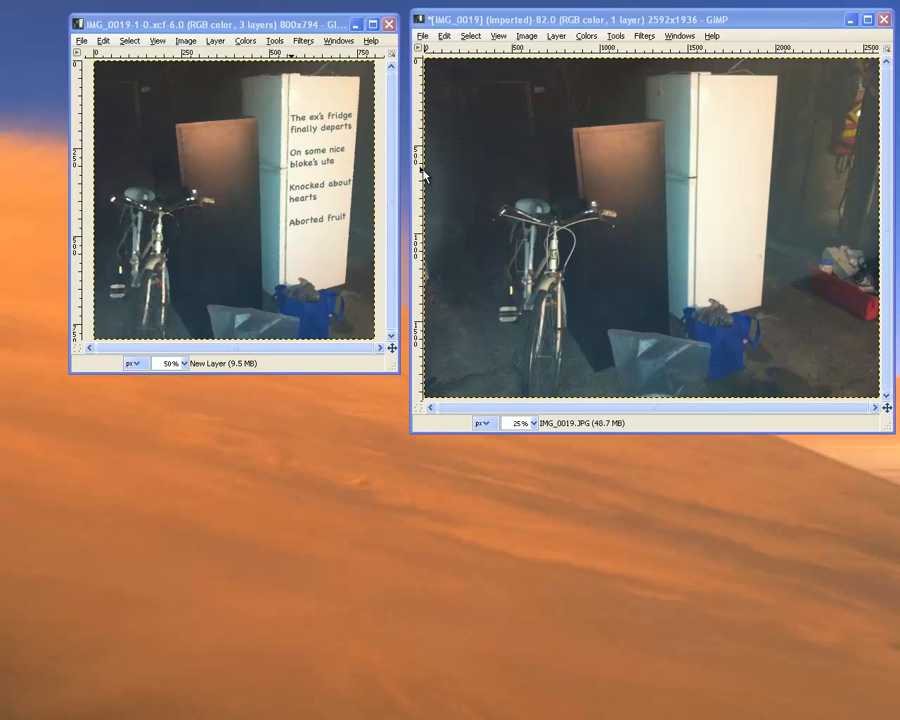
Place vertical guides at about 336 and 2112 px and a horizontal guide at about 1740 px around the bicycle and fridge
left_click_drag(423, 175, 483, 167)
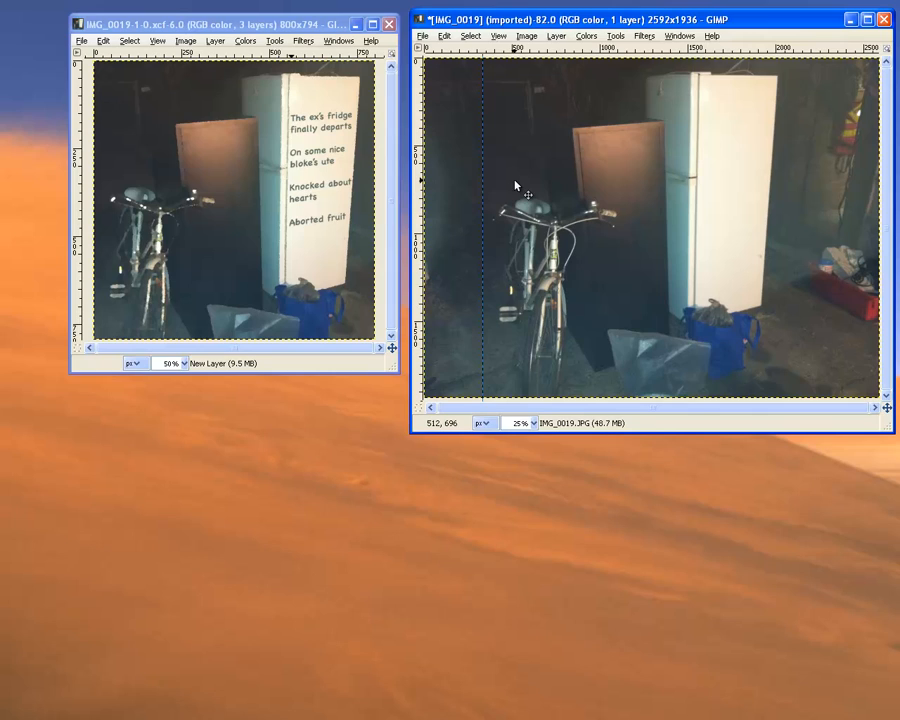
mouse_move(483, 188)
left_mouse_down()
mouse_move(473, 187)
mouse_move(485, 188)
left_mouse_up()
left_click_drag(420, 159, 797, 157)
left_click_drag(757, 57, 755, 368)
Slice the original photo along its guides with the Guillotine transform
left_click(527, 36)
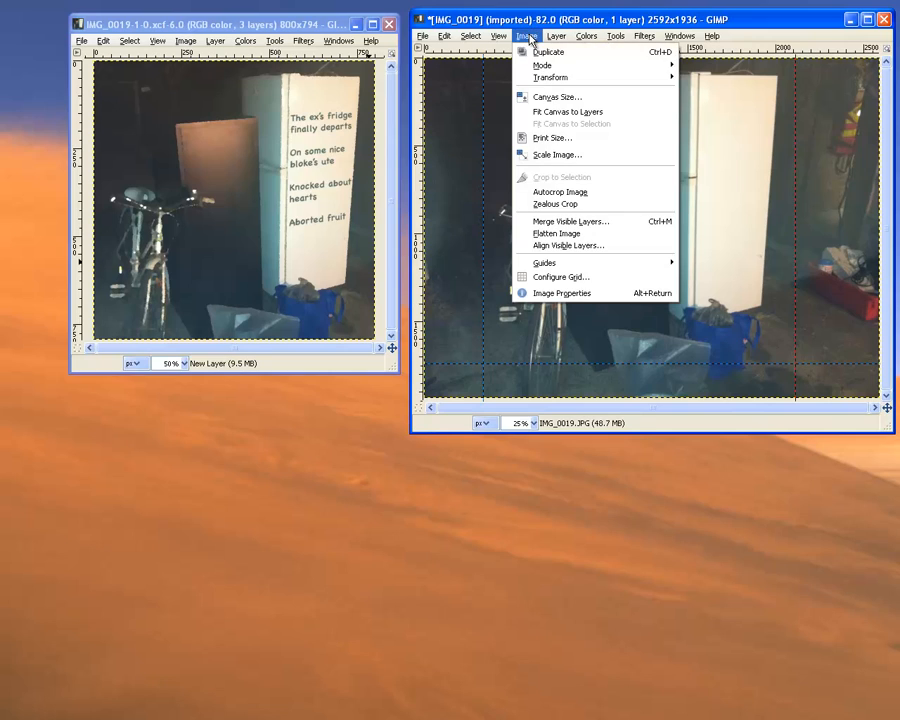
mouse_move(622, 78)
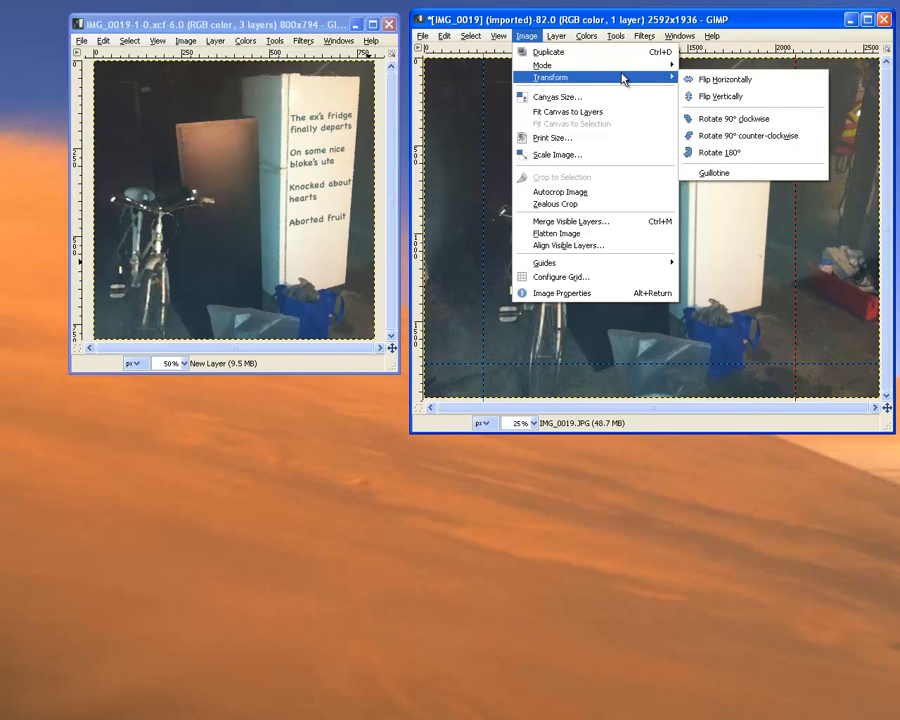
left_click(705, 174)
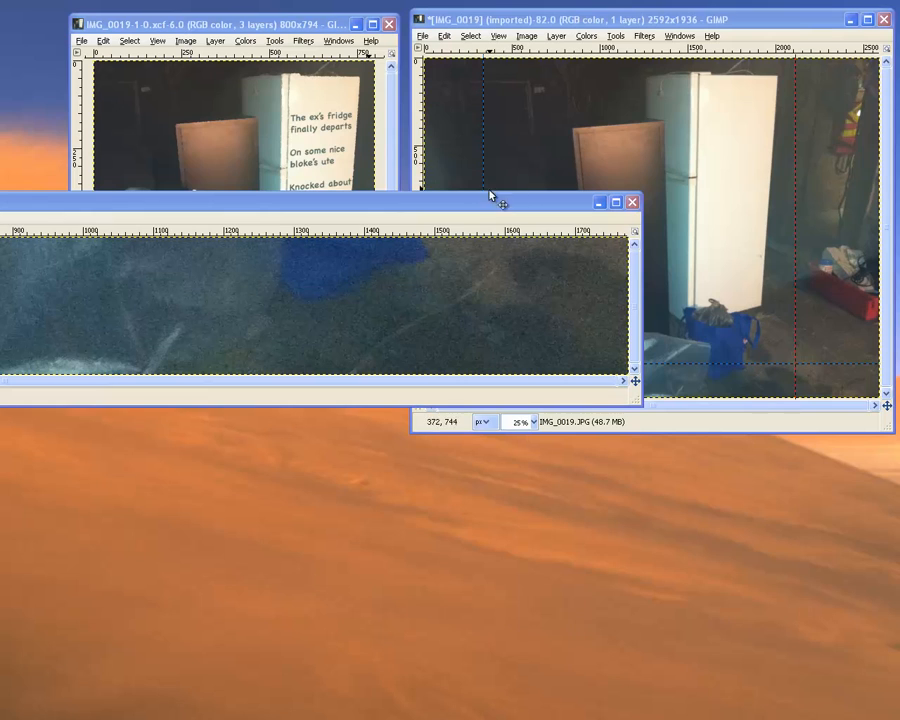
Close the bottom-middle and bottom-right slices, IMG_0019-1-1.JPG and IMG_0019-2-1.JPG, without saving
left_click_drag(500, 202, 661, 185)
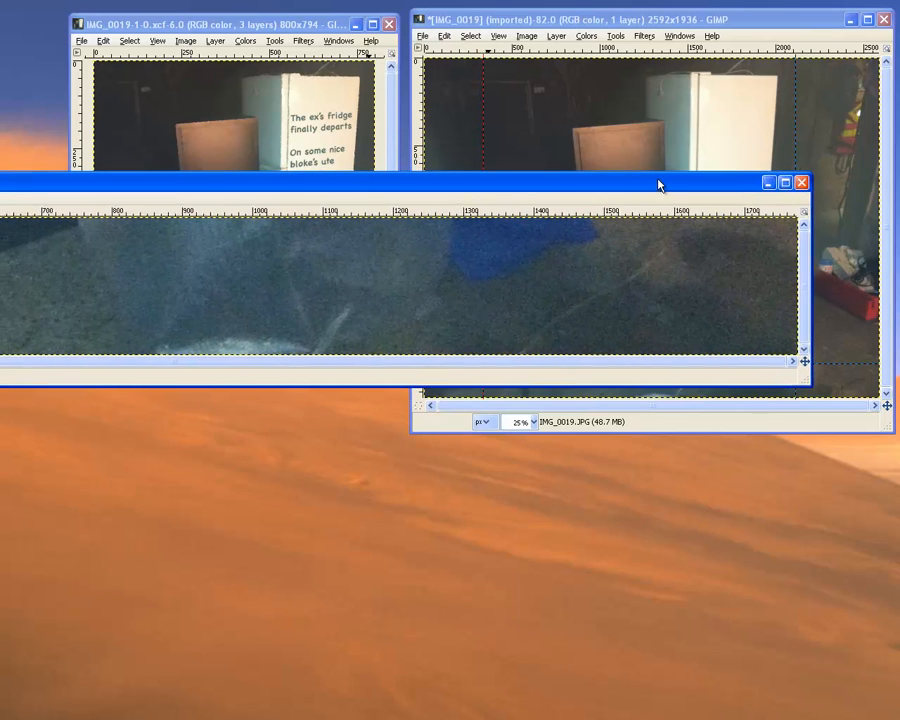
left_click(803, 182)
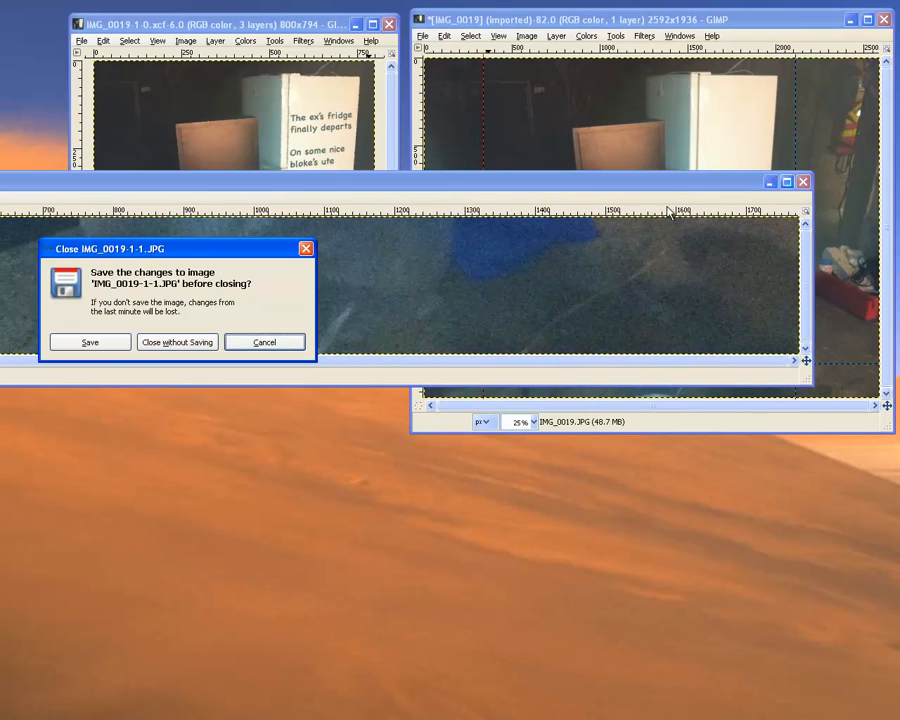
left_click(163, 341)
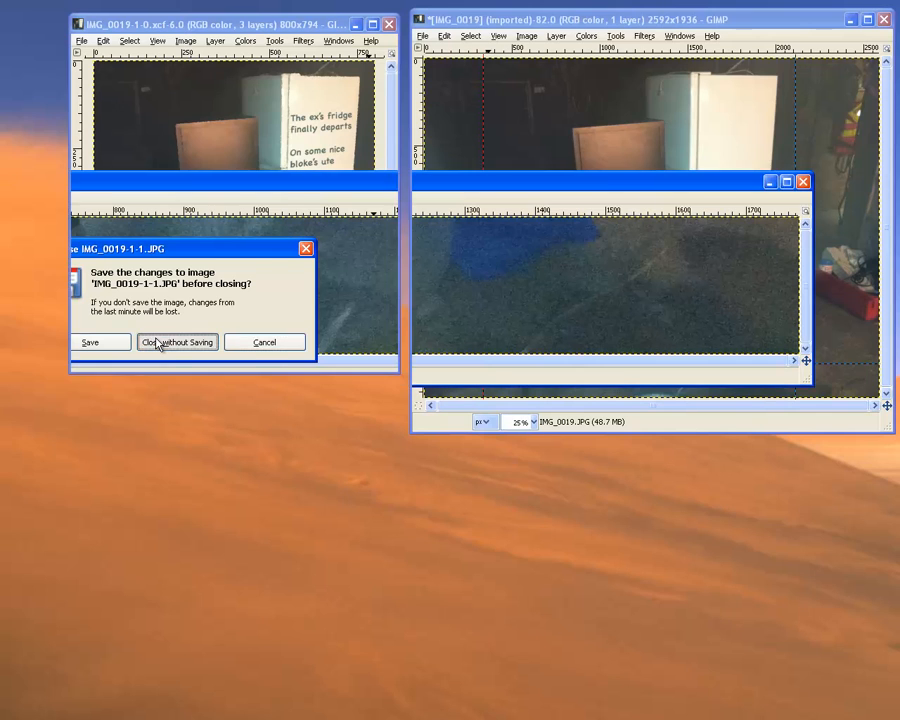
left_click_drag(0, 200, 315, 145)
left_click(479, 149)
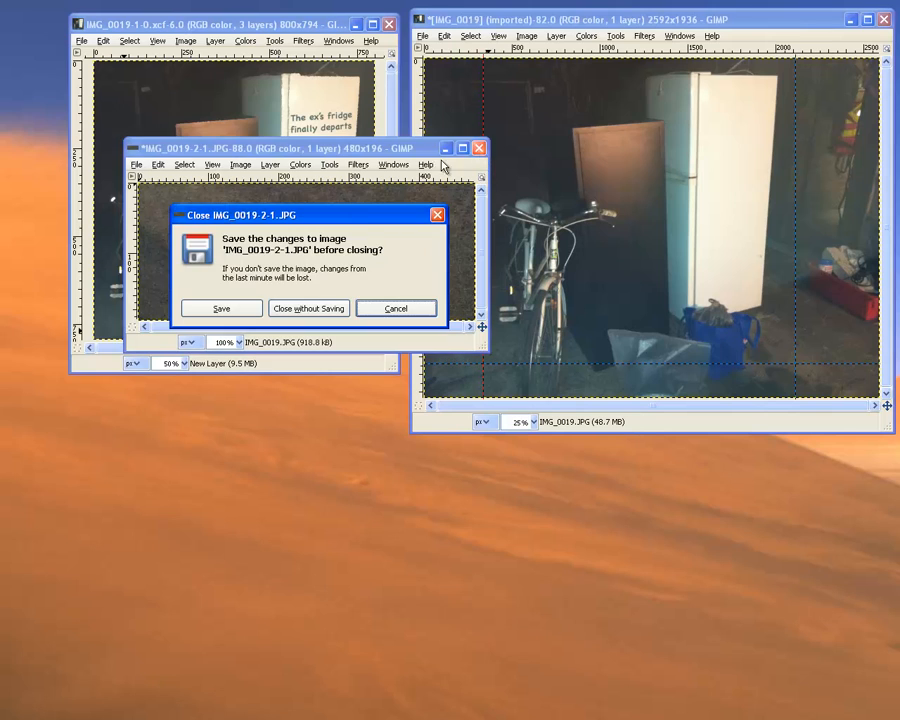
left_click(308, 310)
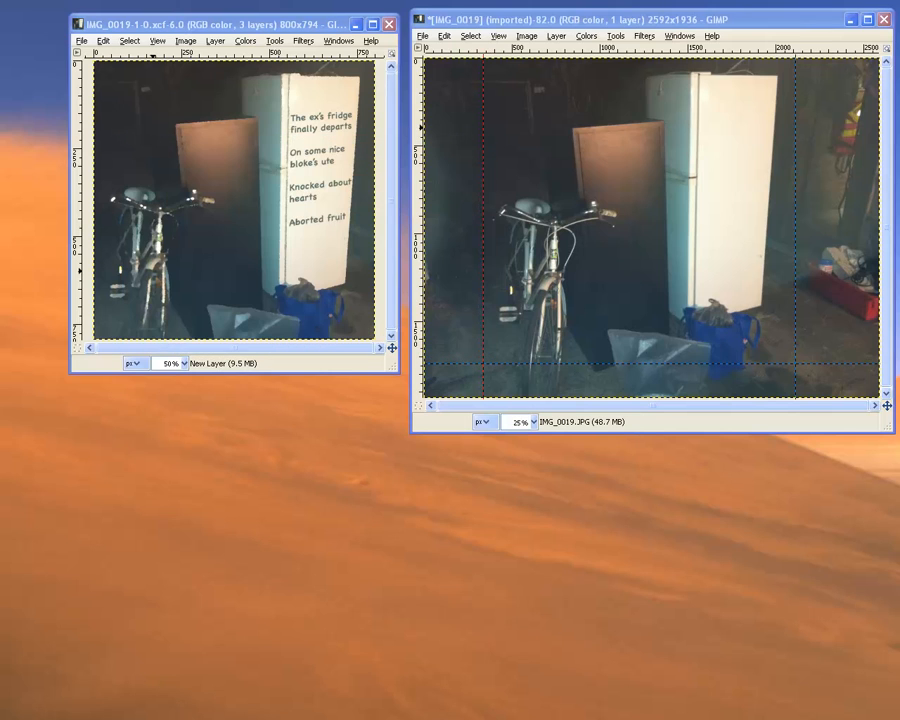
Close the bottom-left slice IMG_0019-0-1.JPG and the upper-right slice IMG_0019-2-0.JPG without saving
left_click_drag(0, 200, 386, 138)
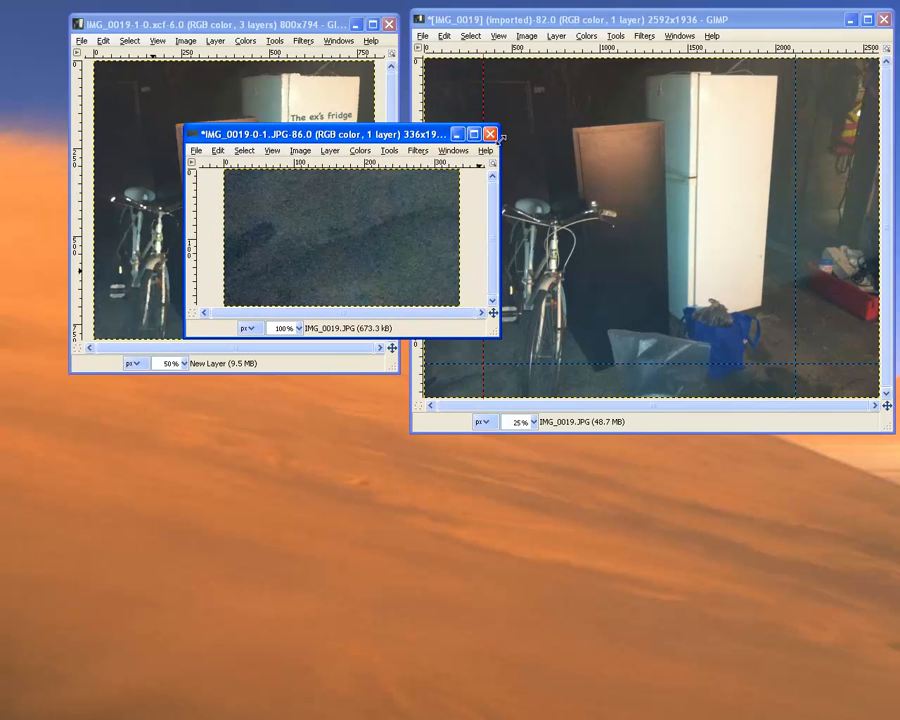
left_click(490, 134)
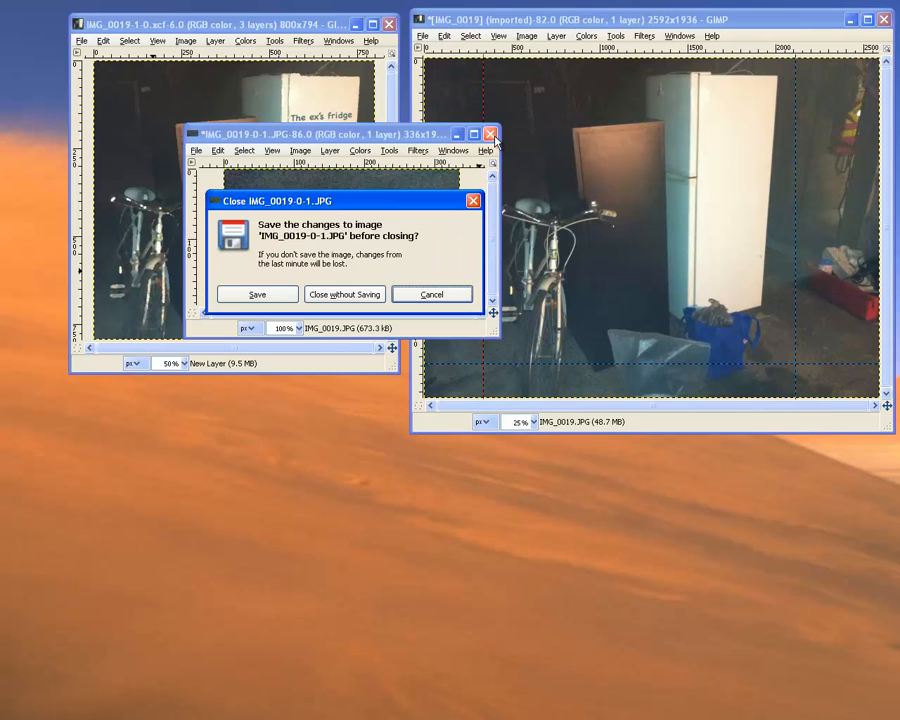
left_click(332, 296)
left_click_drag(0, 92, 287, 83)
left_click(403, 82)
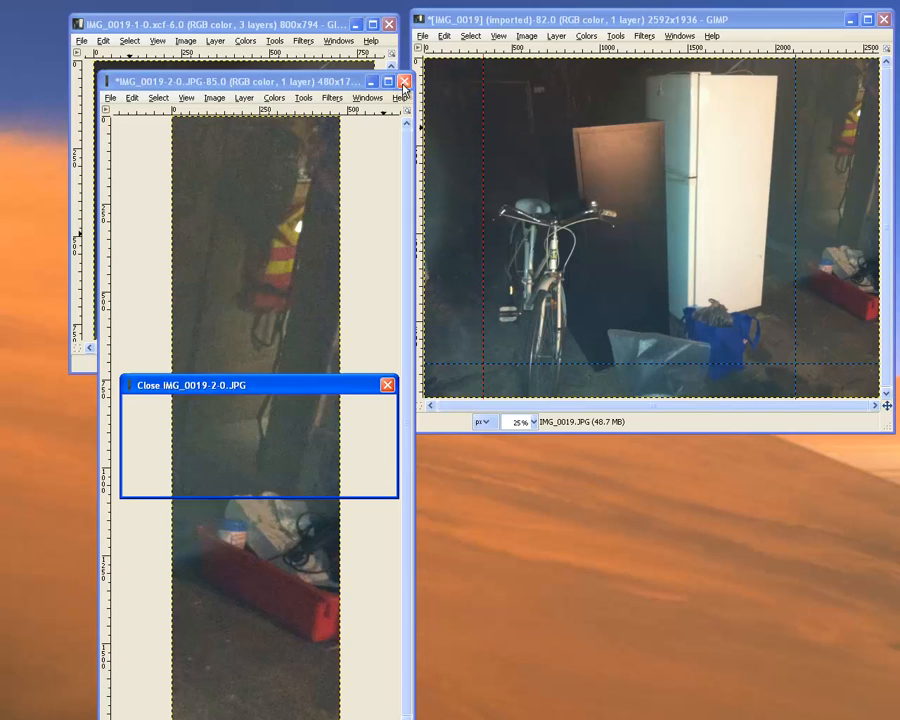
left_click(249, 481)
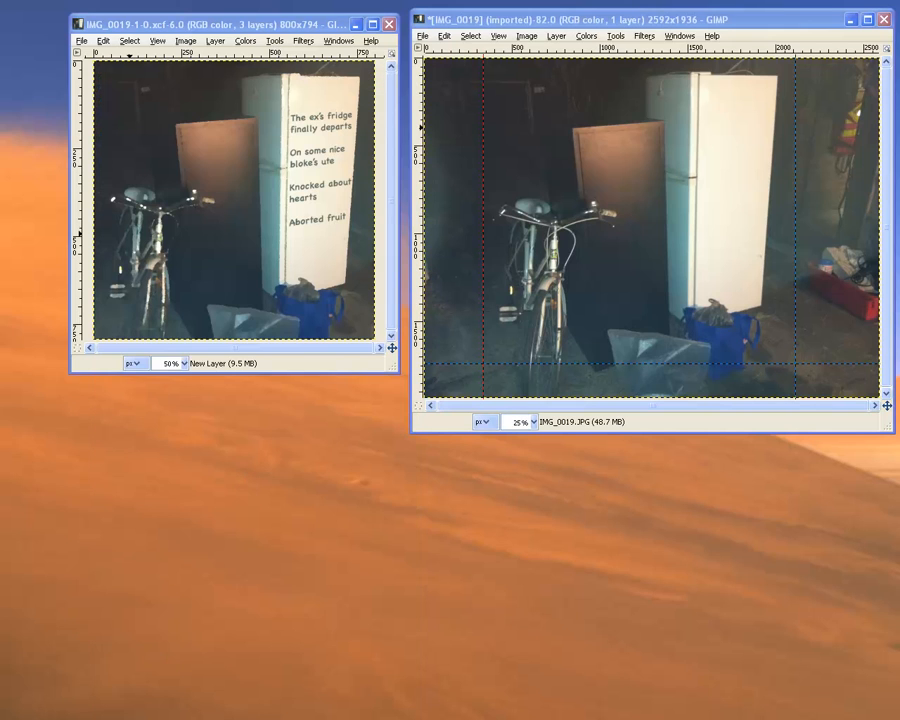
Bring the main slice with the bicycle and fridge into view and close the upper-left slice IMG_0019-0-0.JPG without saving
left_click_drag(0, 175, 416, 39)
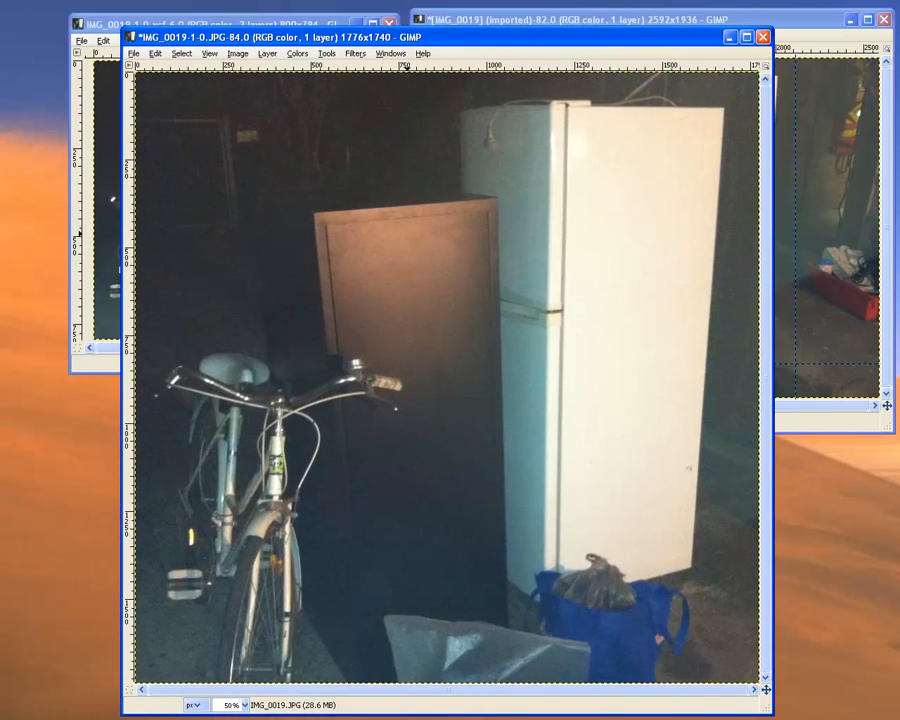
left_click_drag(0, 120, 378, 39)
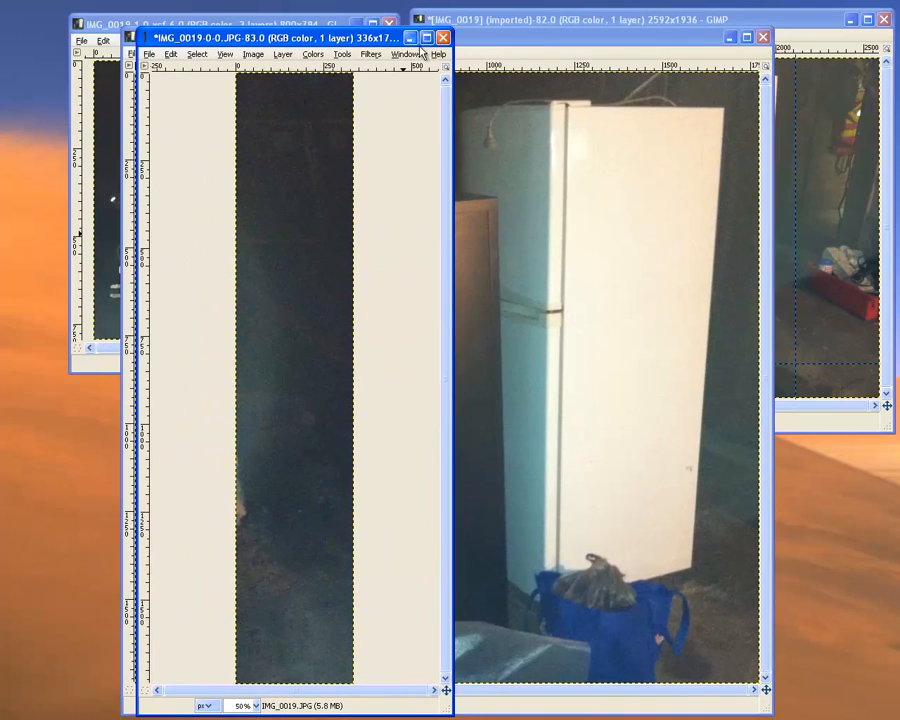
left_click(443, 38)
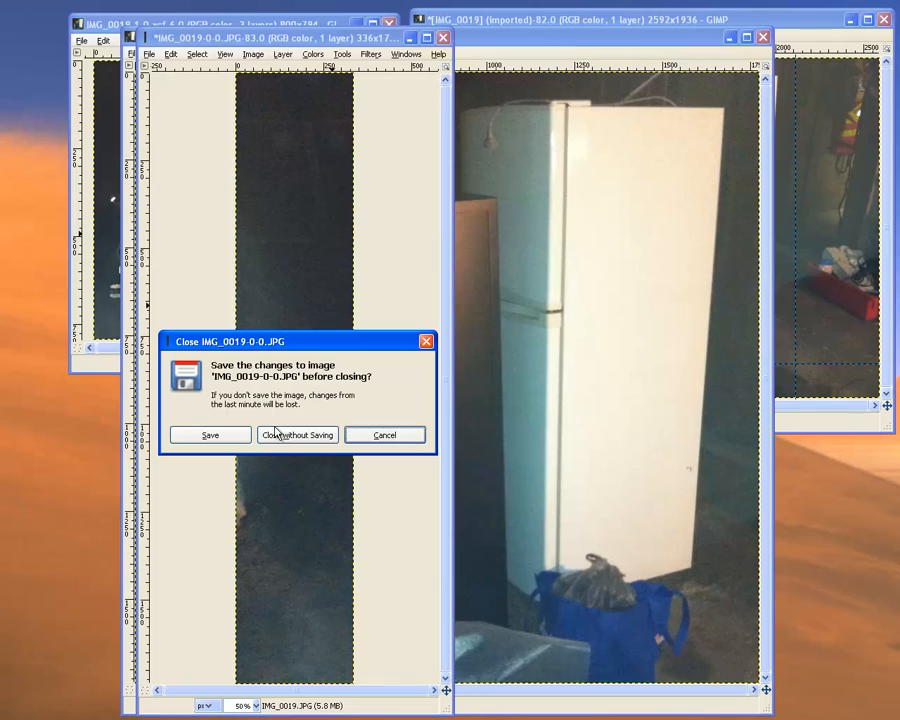
left_click(296, 435)
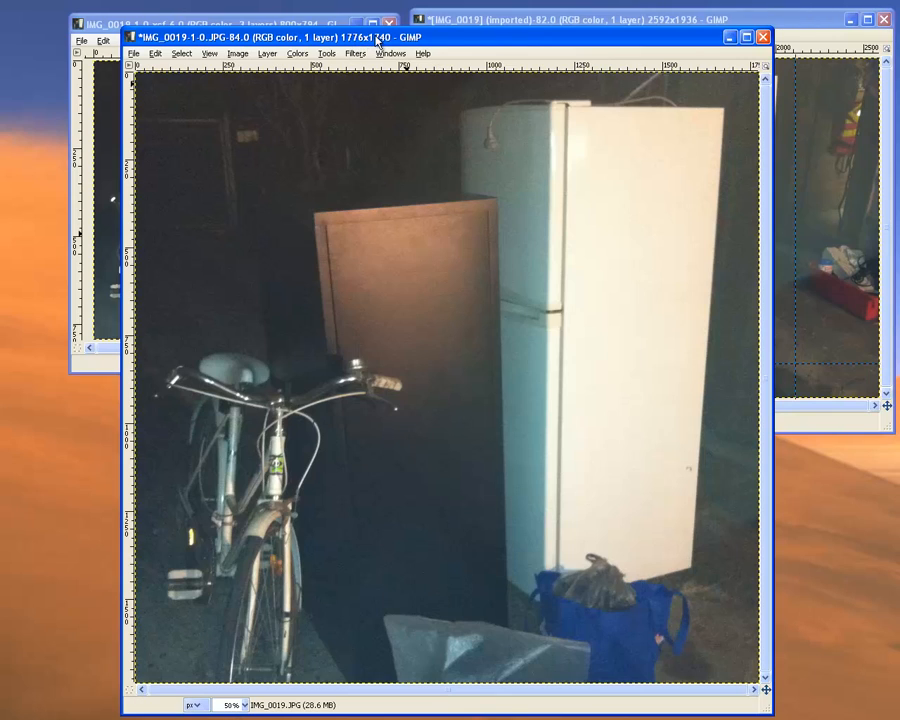
Scale the main slice IMG_0019-1-0.JPG to a width of 800 px, keeping its proportions
left_click_drag(378, 44, 444, 61)
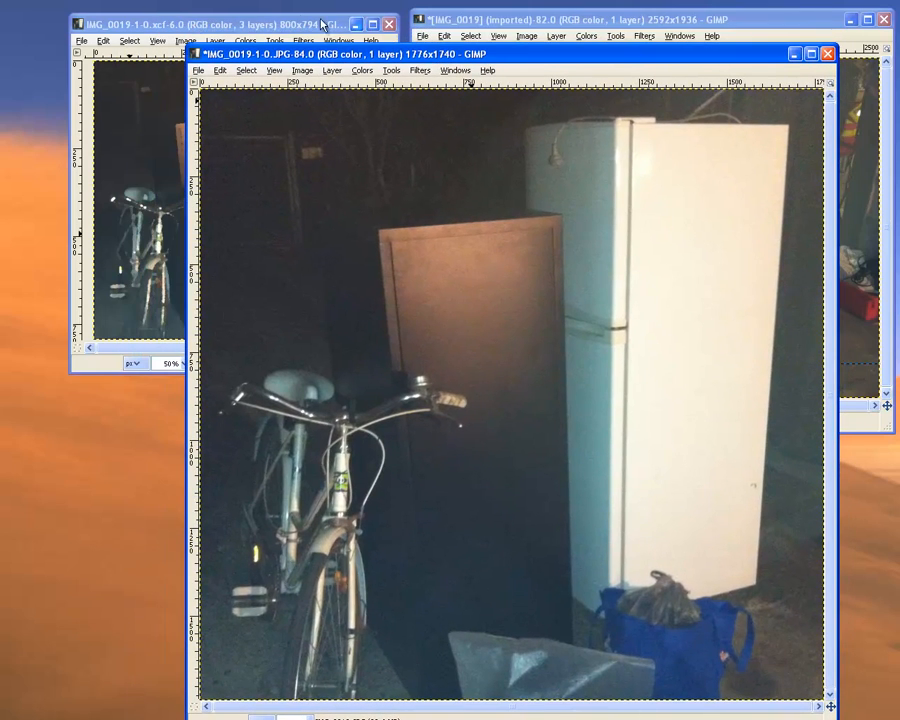
left_click_drag(368, 59, 368, 30)
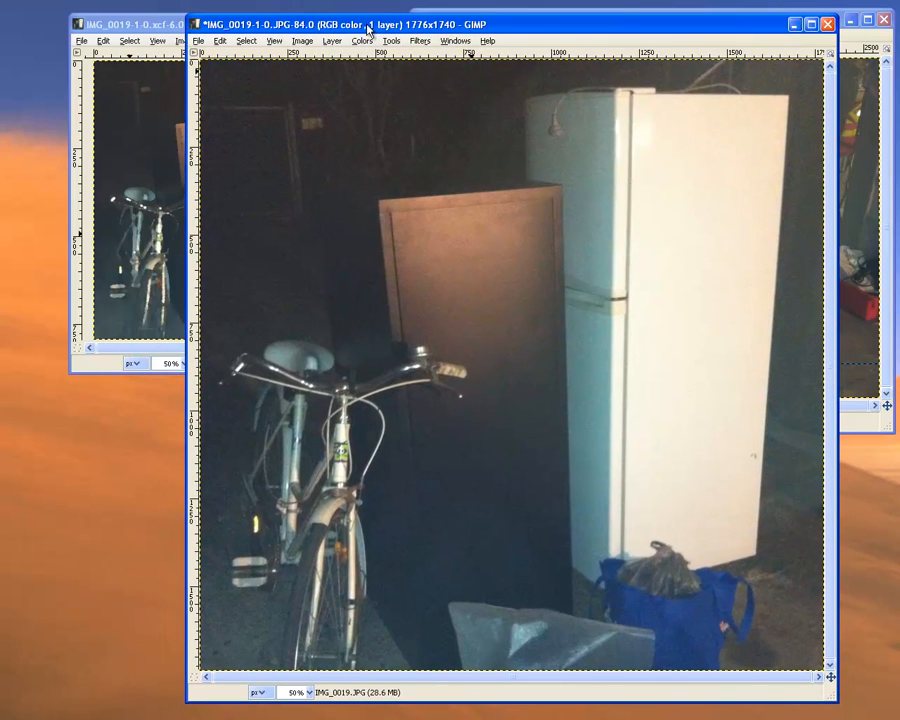
left_click(305, 41)
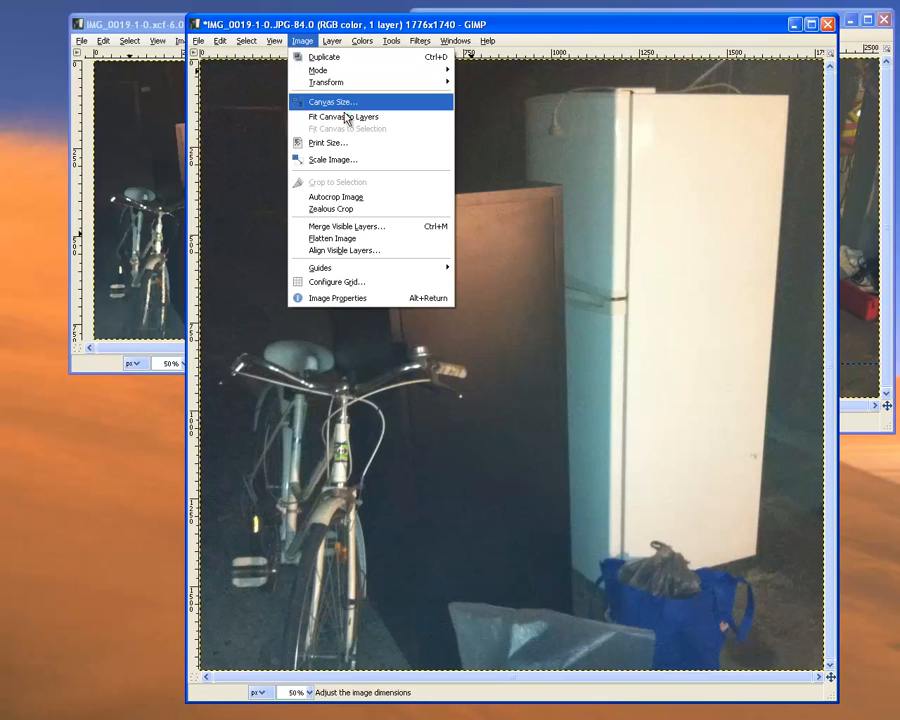
left_click(341, 161)
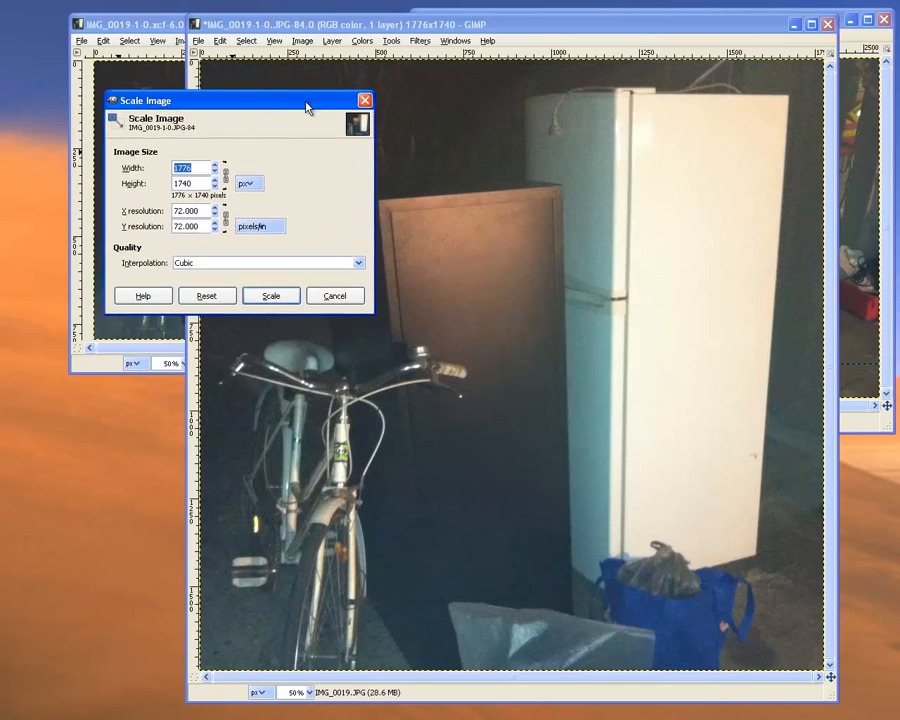
left_click_drag(307, 106, 326, 120)
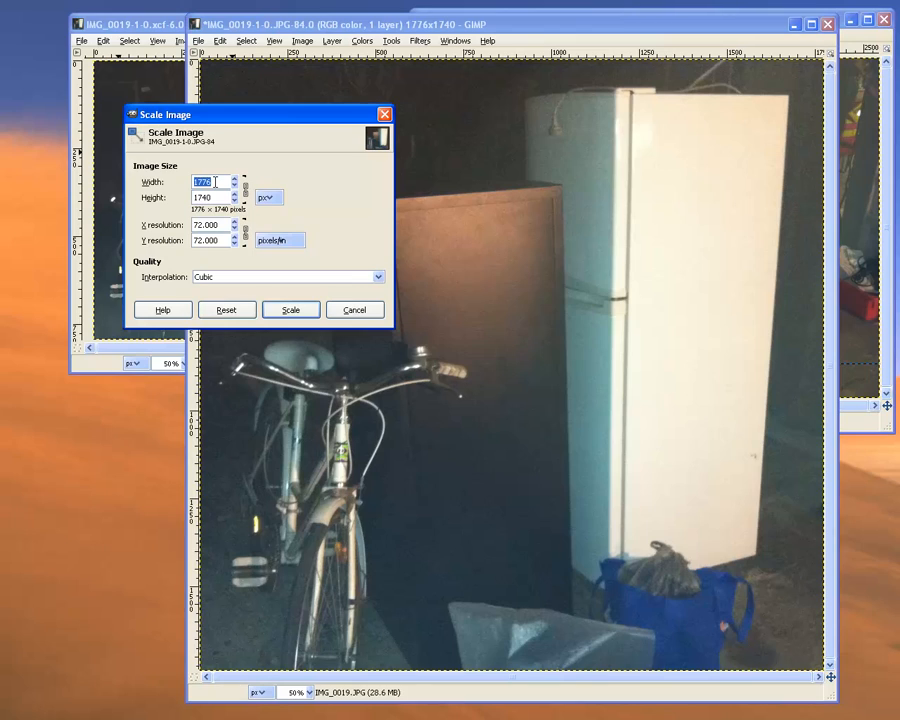
type("800")
left_click(216, 197)
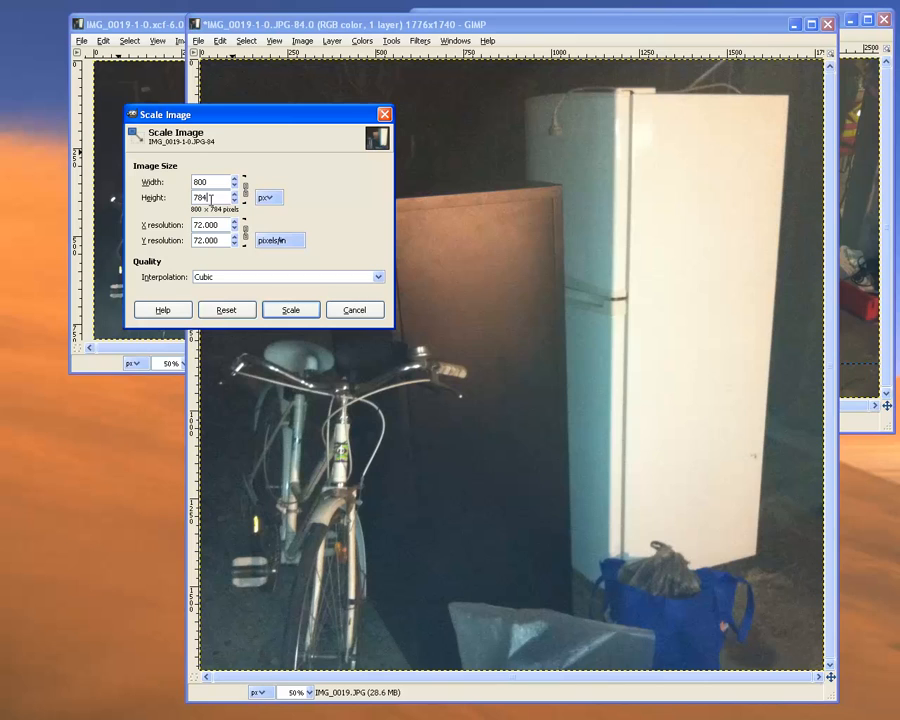
left_click(290, 309)
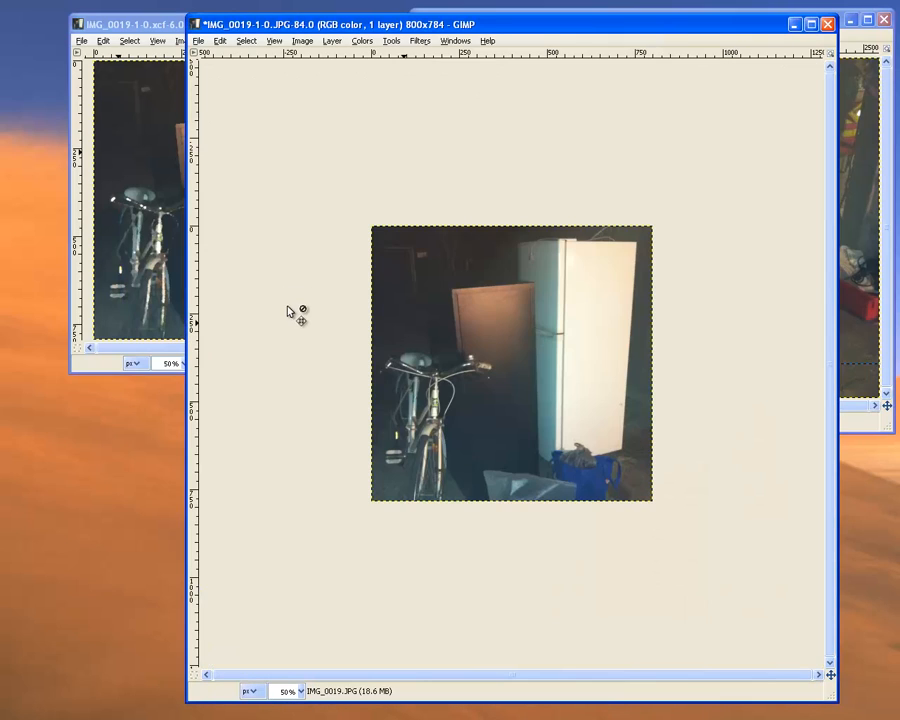
Shrink the scaled image's window to fit the picture and place it over the original photo, beside the finished poem image
left_click_drag(374, 28, 428, 33)
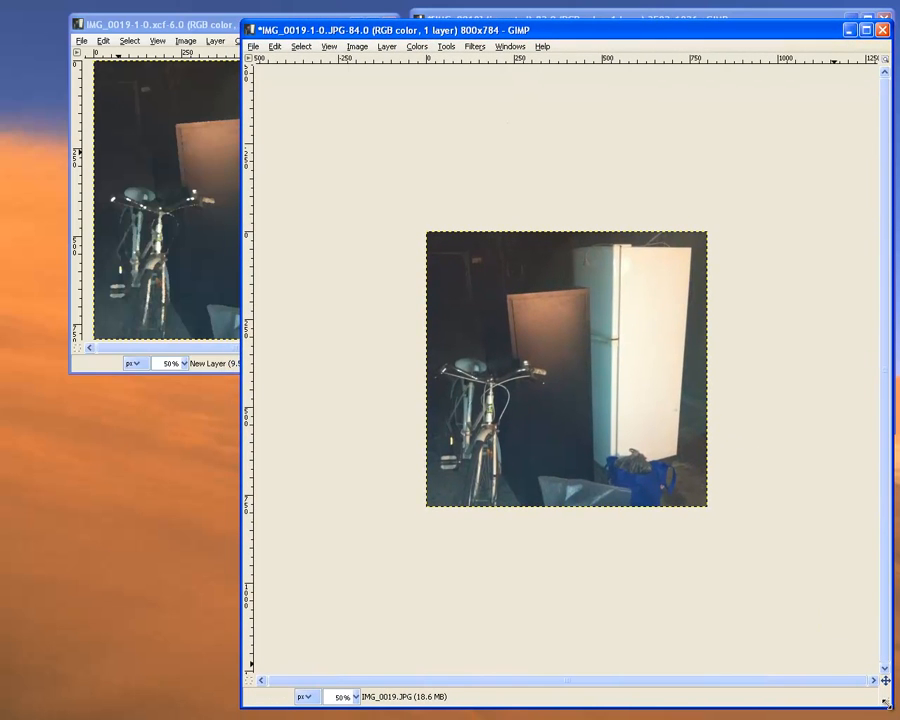
left_click_drag(884, 702, 566, 387)
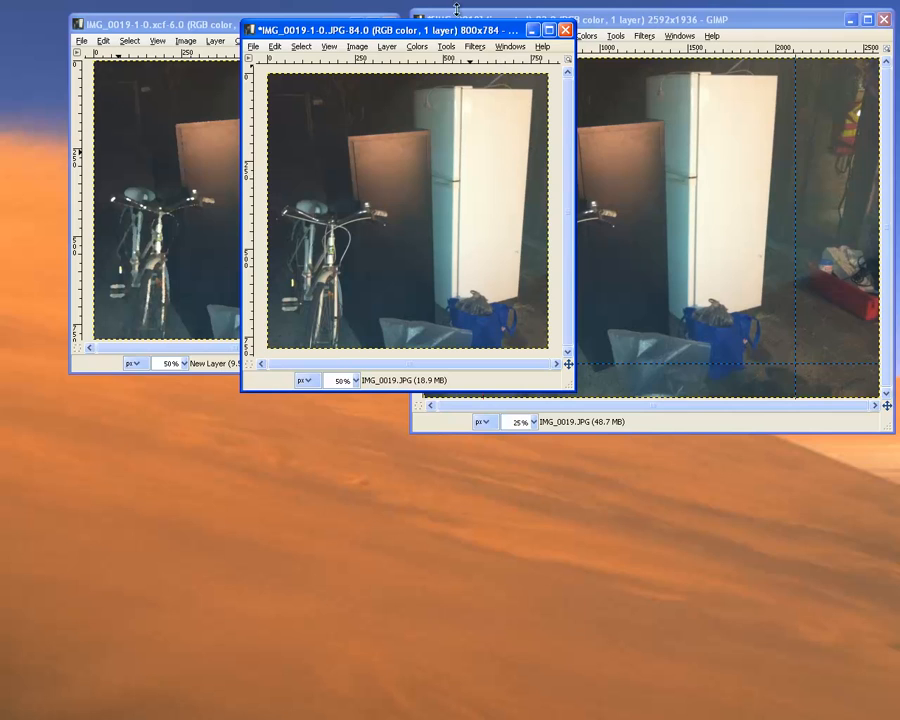
left_click_drag(457, 34, 639, 155)
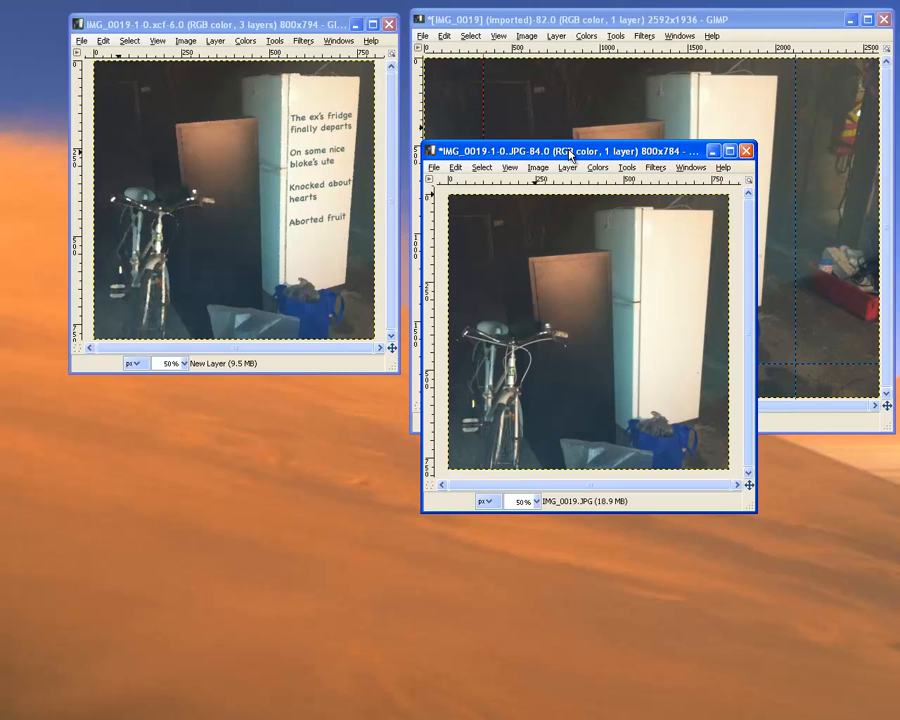
left_click_drag(566, 150, 263, 183)
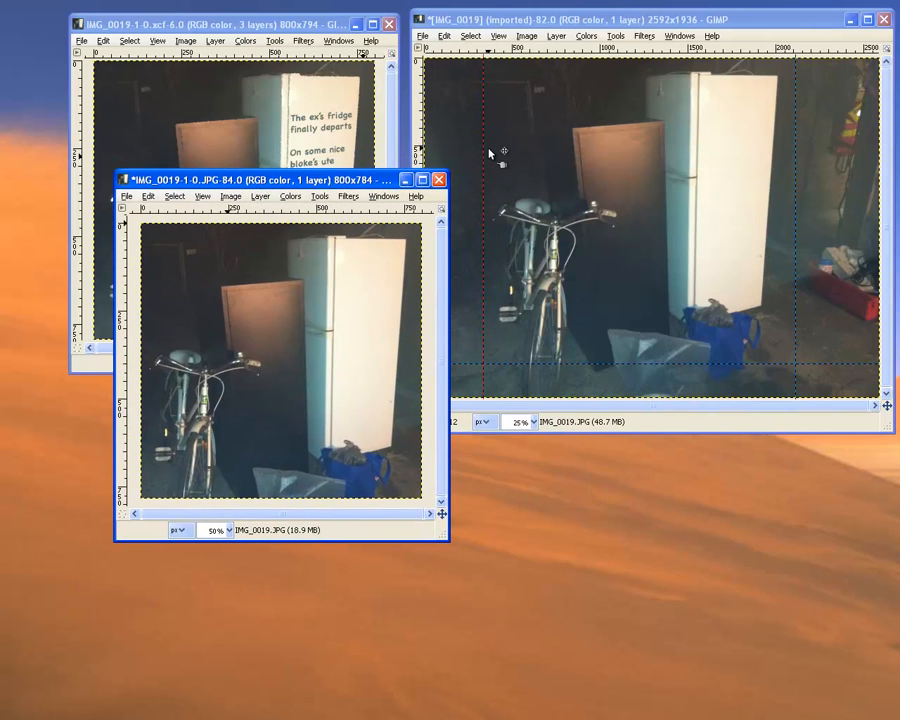
left_click_drag(335, 181, 643, 88)
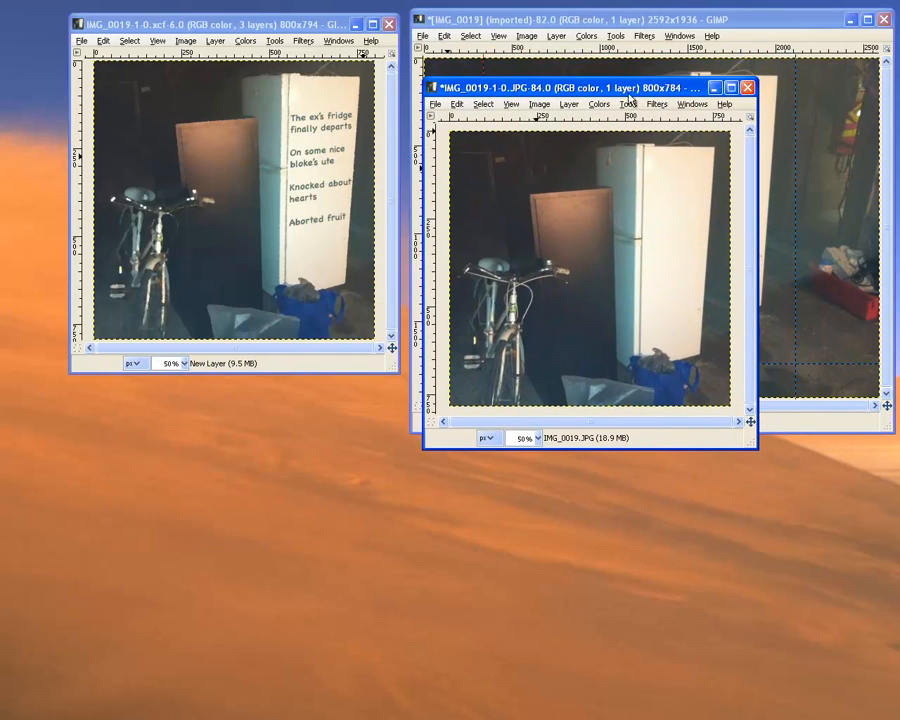